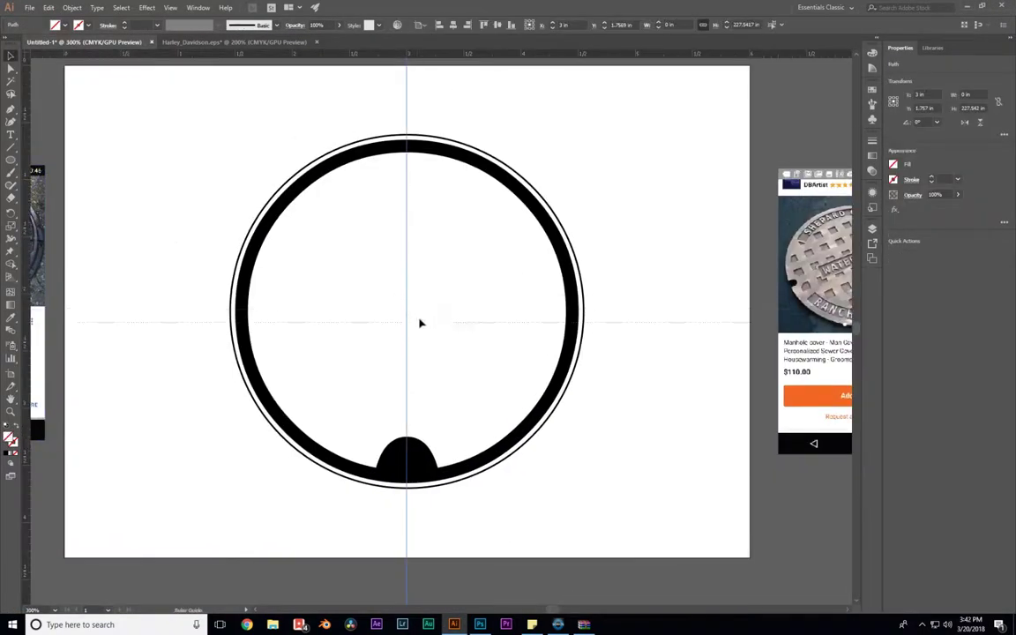
# Step: Scroll the view up over the ringed cover outline with its bottom dome
pyautogui.keyDown('alt'); pyautogui.scroll(1, 455, 414); pyautogui.keyUp('alt')
# Step: Rotate a 60° copy of the dome and repeat it to place six domes around the ring
pyautogui.press('Return')
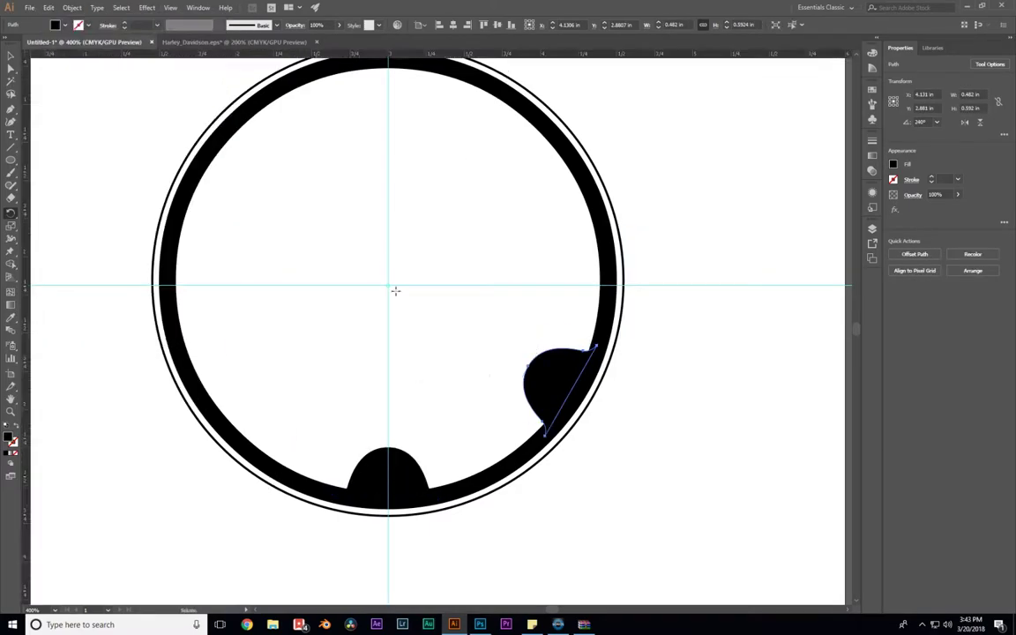
pyautogui.hotkey('ctrl', 'd')
pyautogui.hotkey('ctrl', 'd')
pyautogui.hotkey('ctrl', 'd')
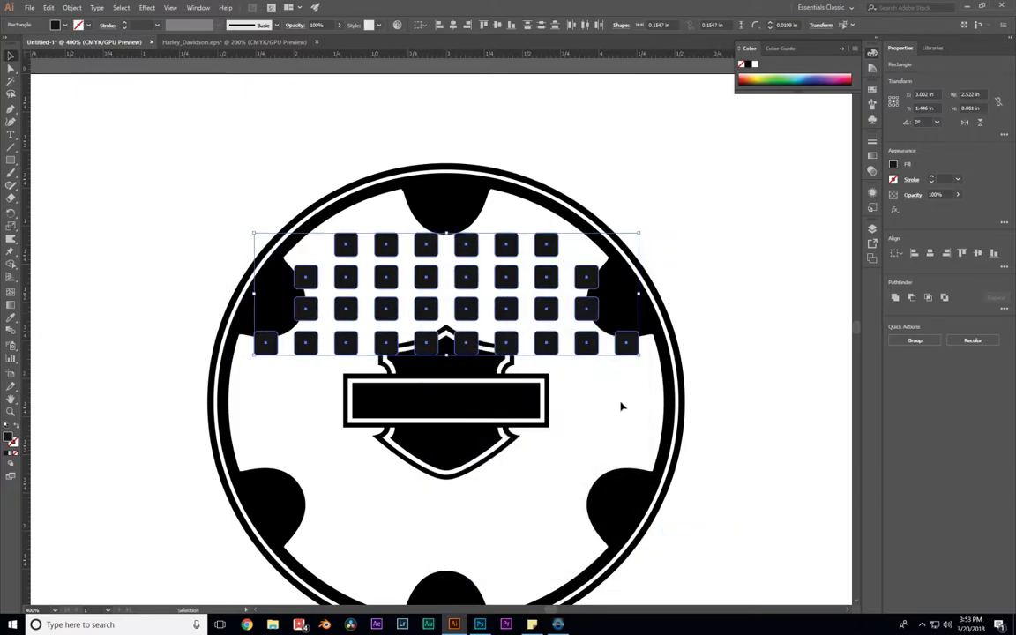
# Step: Duplicate the square grid downward so a copy sits beneath the shield
pyautogui.keyDown('alt'); pyautogui.moveTo(408, 338); pyautogui.dragTo(408, 488); pyautogui.keyUp('alt')
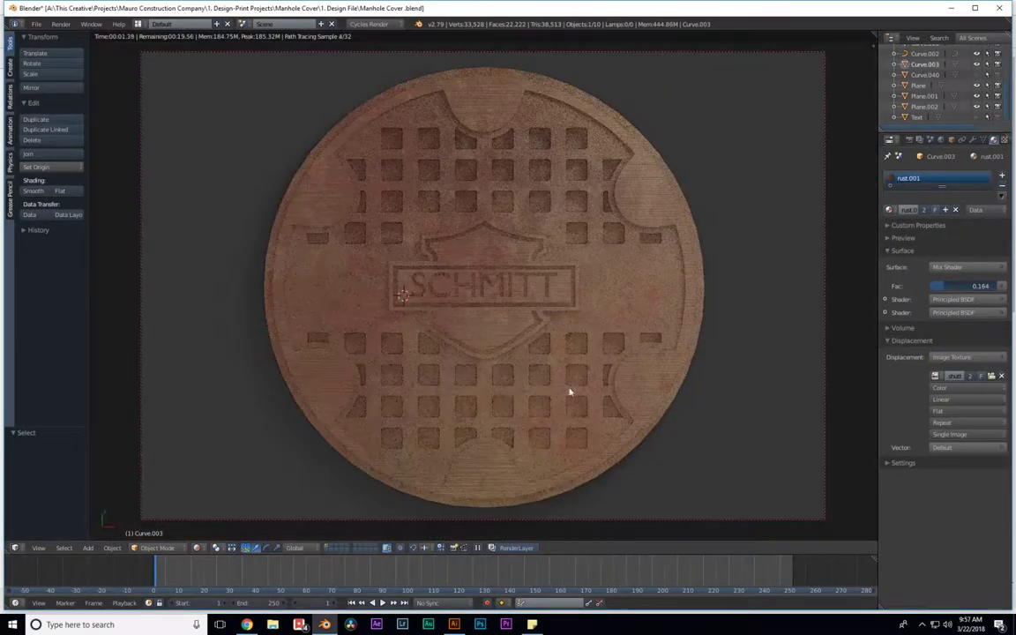
# Step: Enable Film > Transparent so the manhole-cover render has a transparent background
pyautogui.click(920, 563)
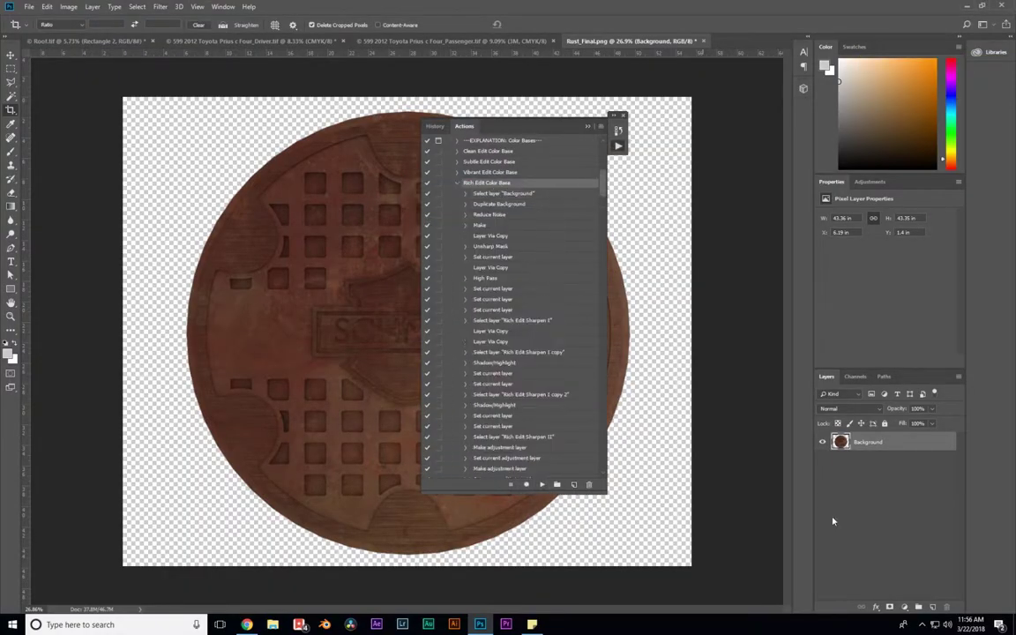
# Step: Run the Rich Edit Color Base action on Rust_Final.png
pyautogui.press('Return')
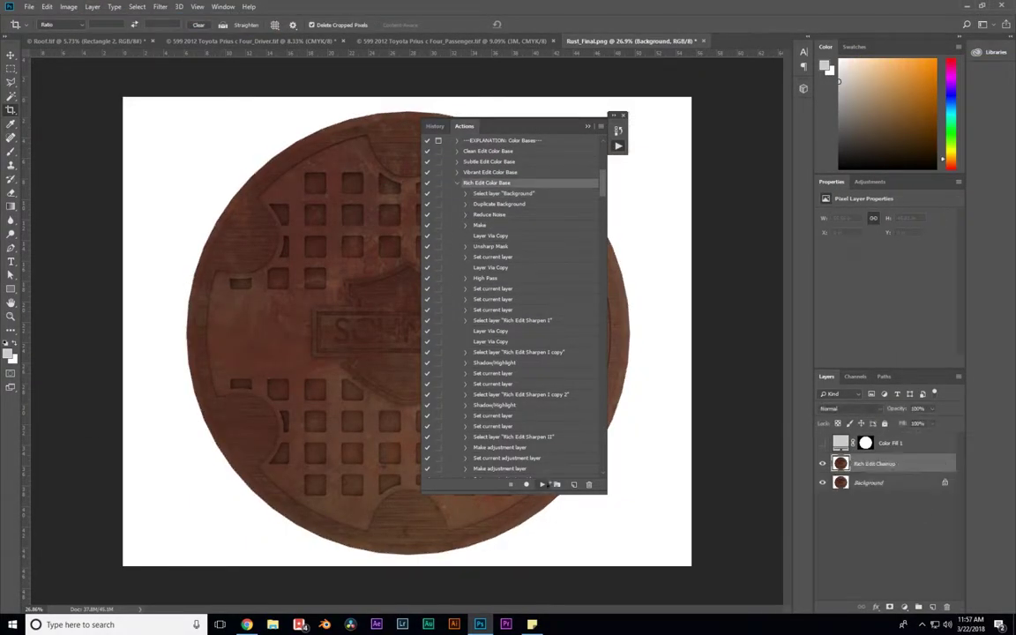